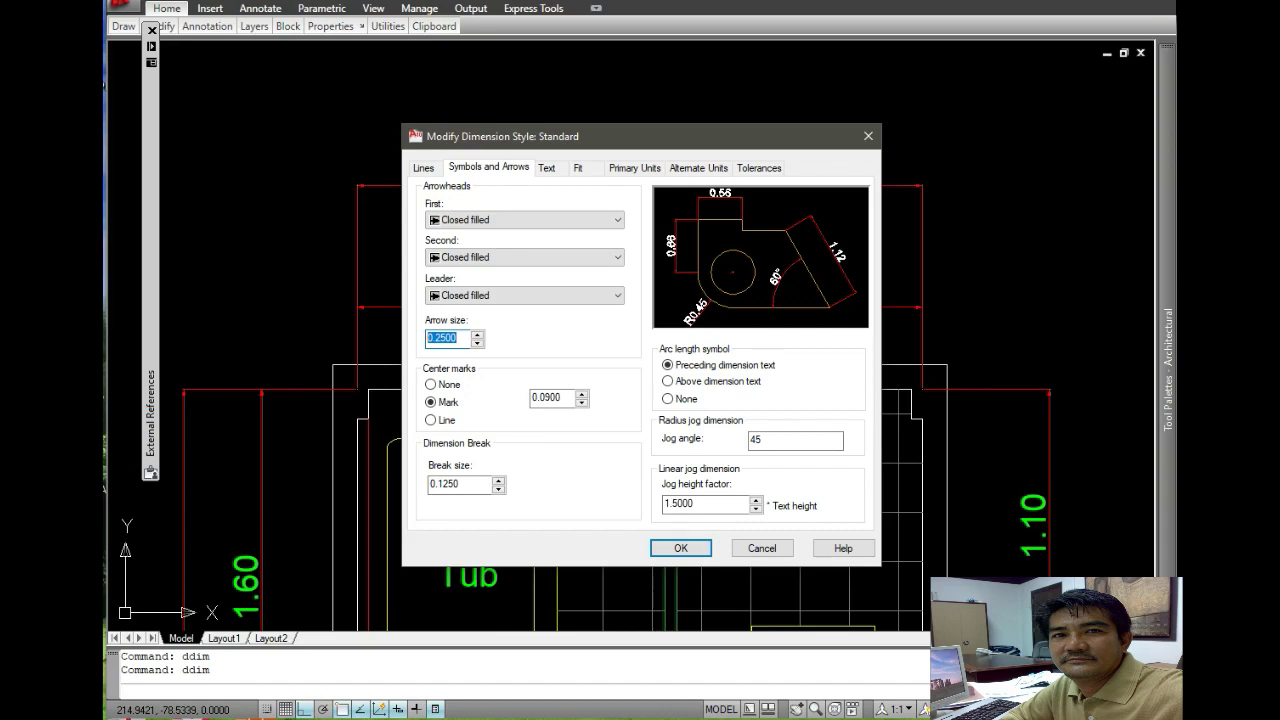
- Change the Standard dimension style's arrow size from 0.25 to 1 and confirm with OK
text(1)
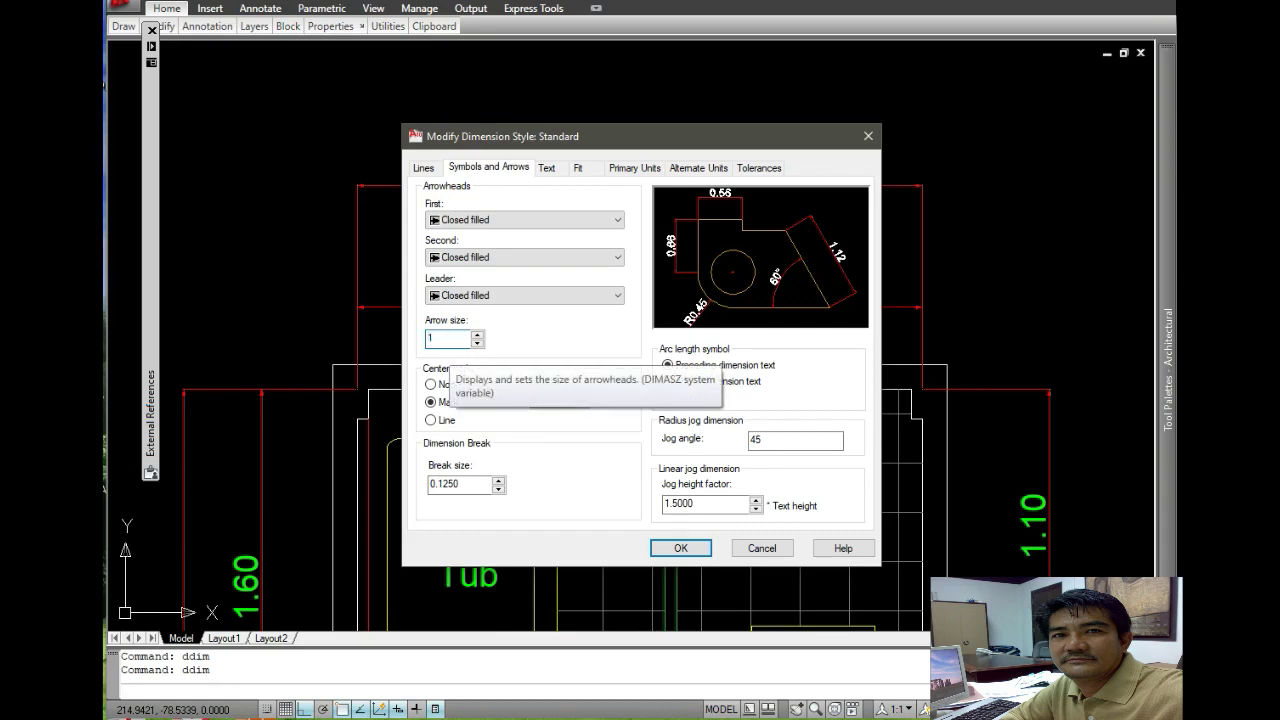
key(shift+Home)
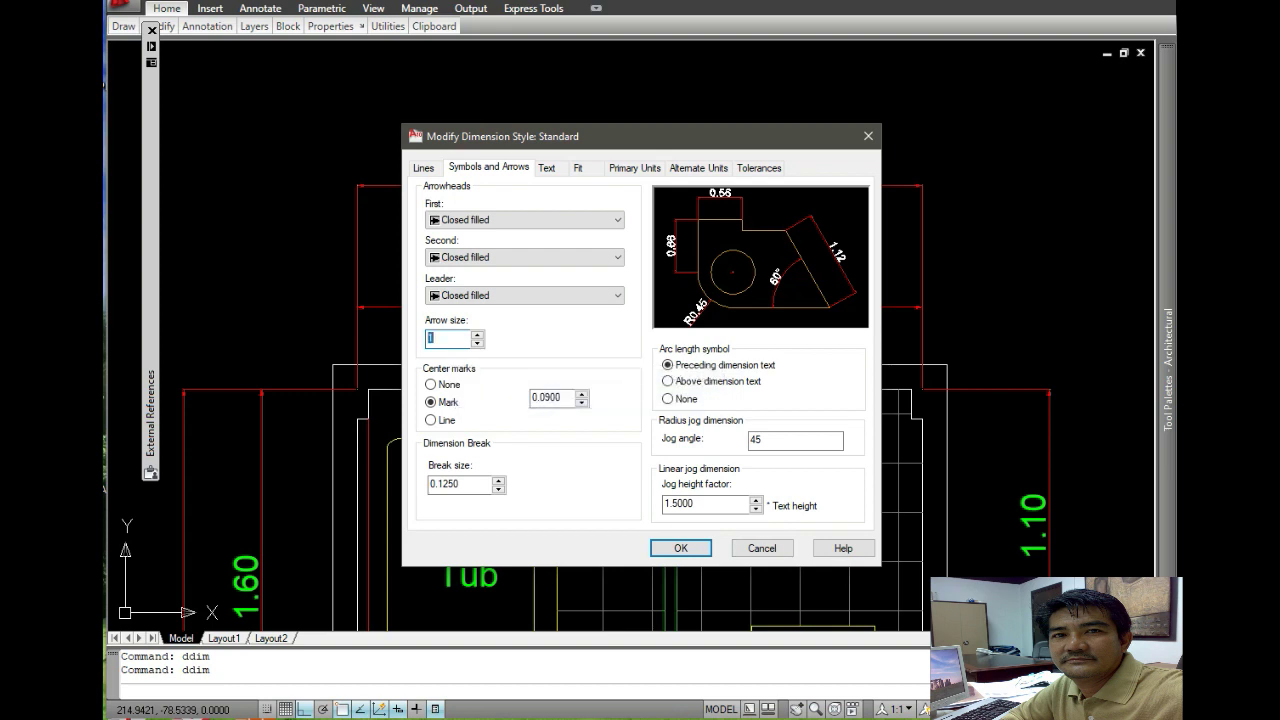
key(Return)
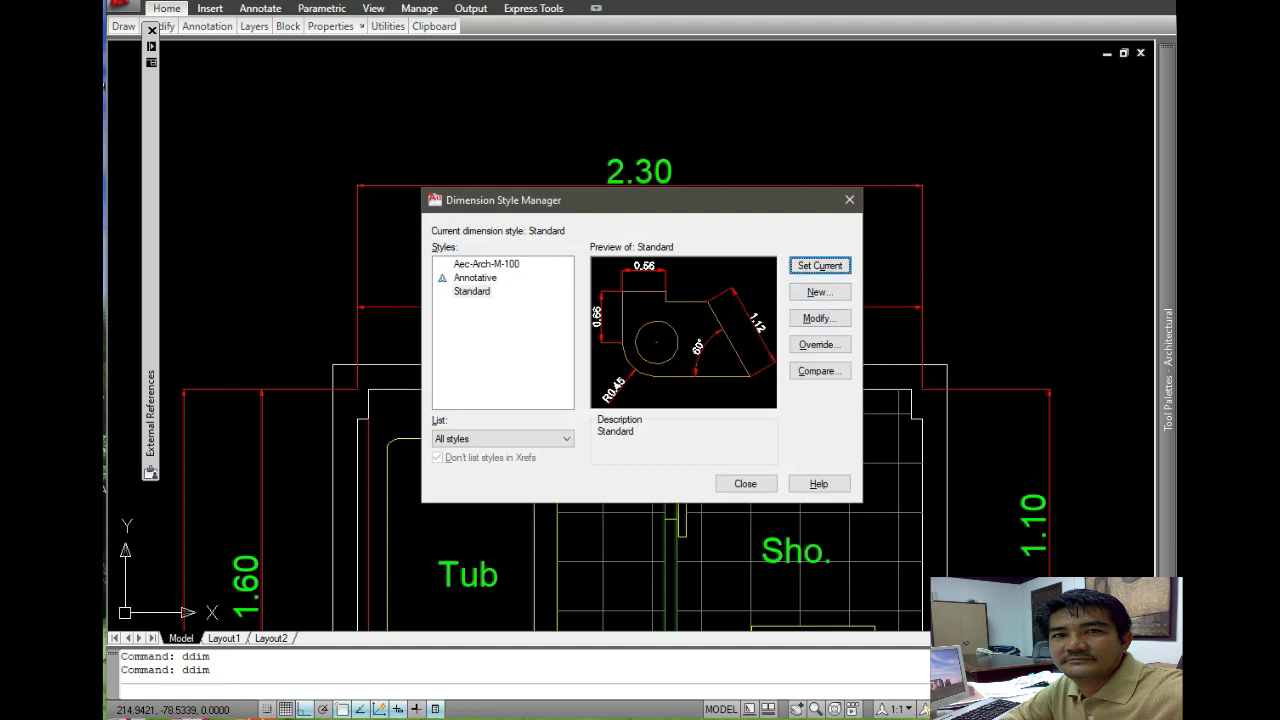
- Scale the 'SCALE: 1:10 m.' and 'SCALE: x 10' labels up by a factor of 3
click(745, 483)
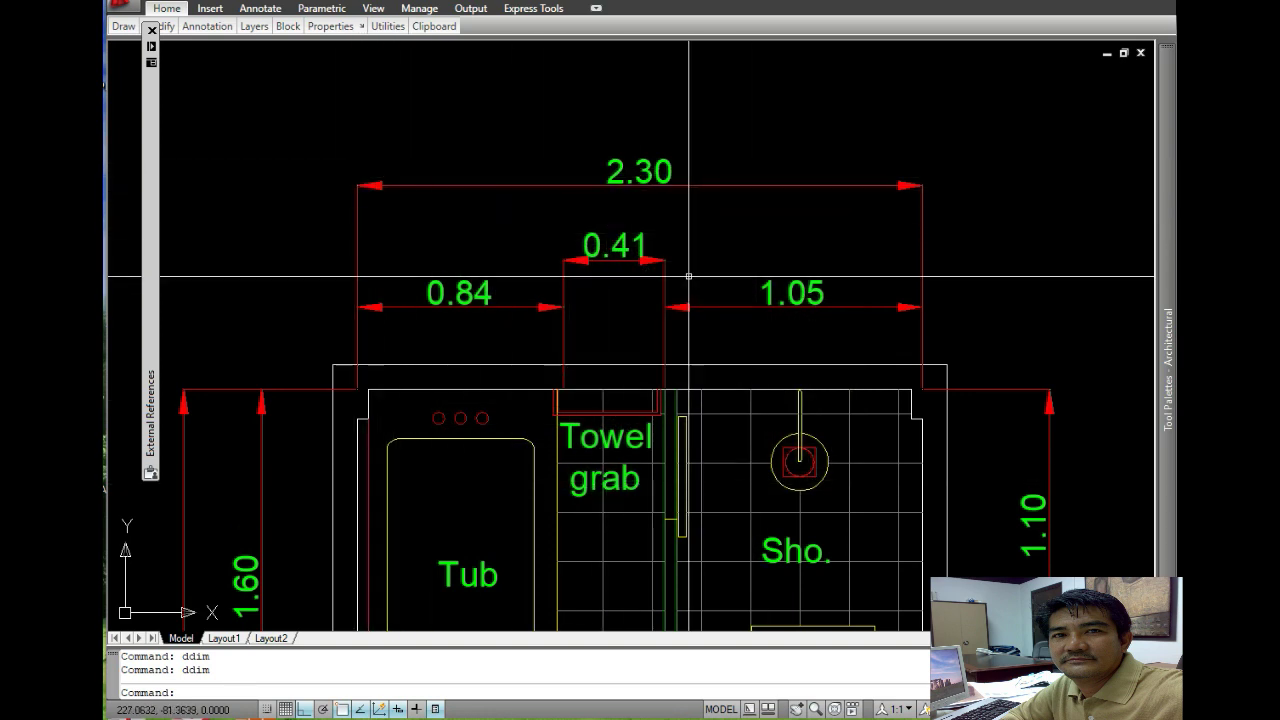
scroll(706, 381, down, 5)
scroll(706, 381, down, 2)
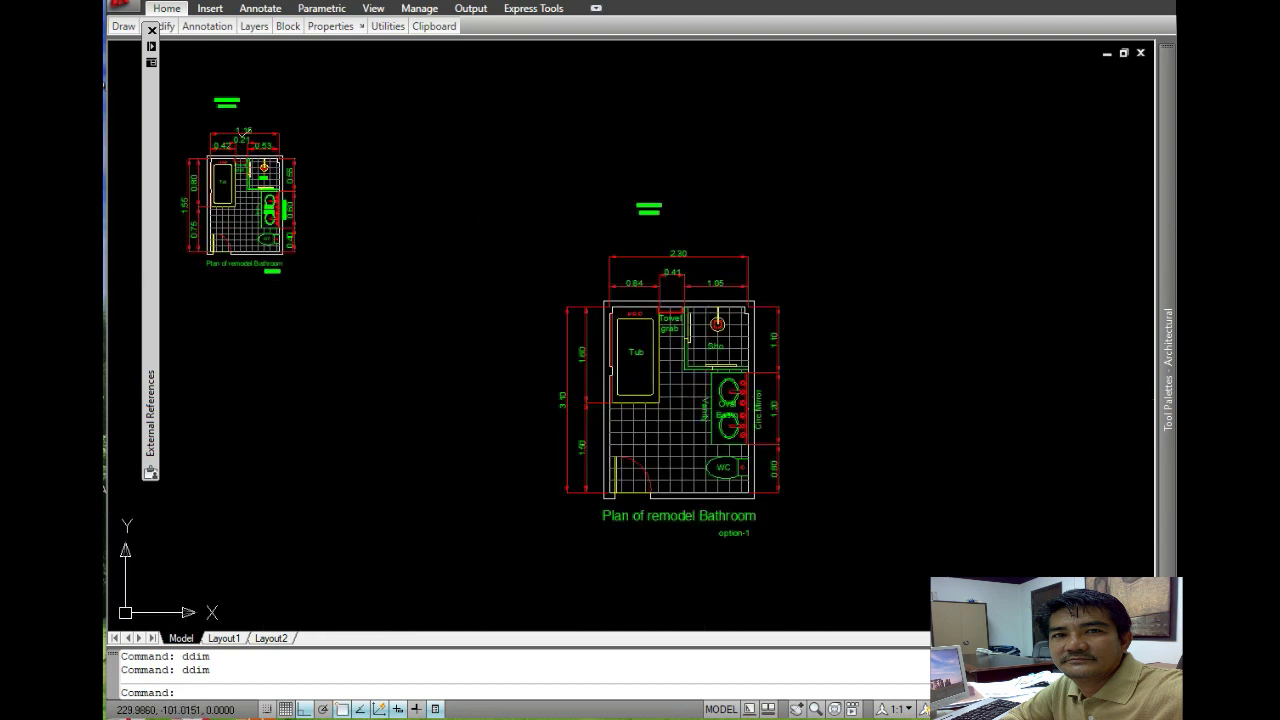
scroll(706, 381, up, 2)
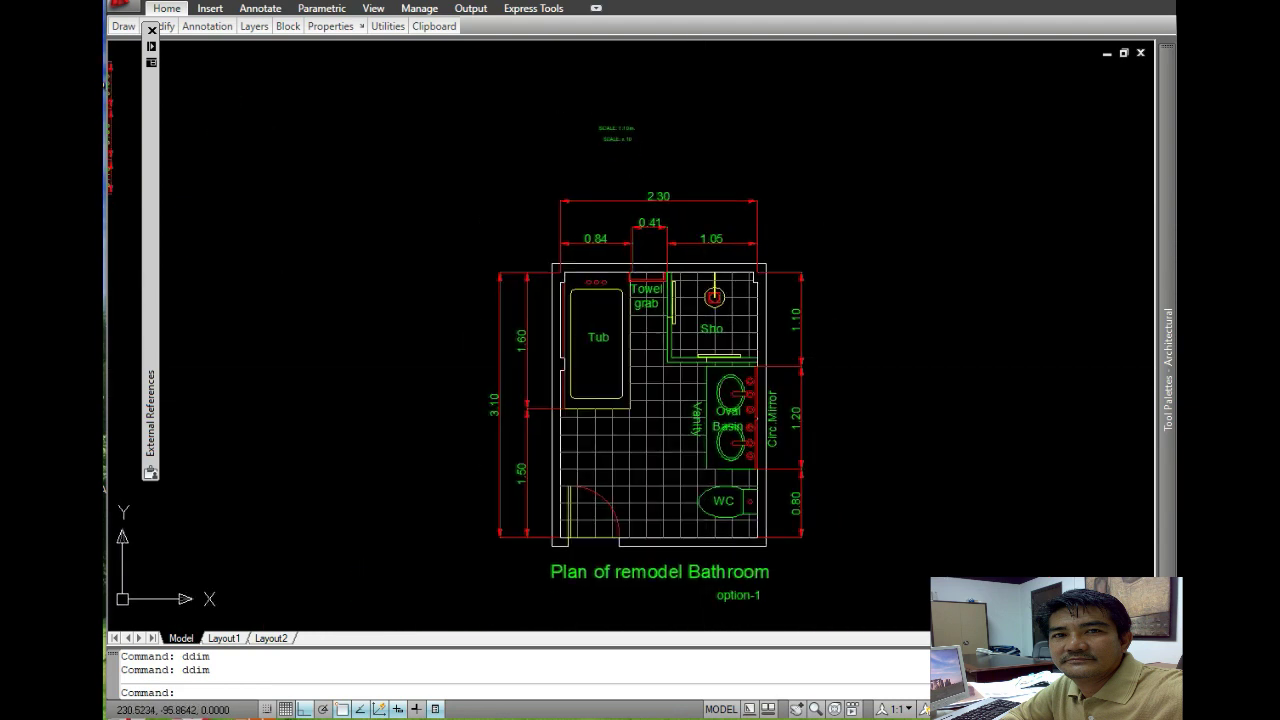
text(sc)
key(Return)
click(655, 111)
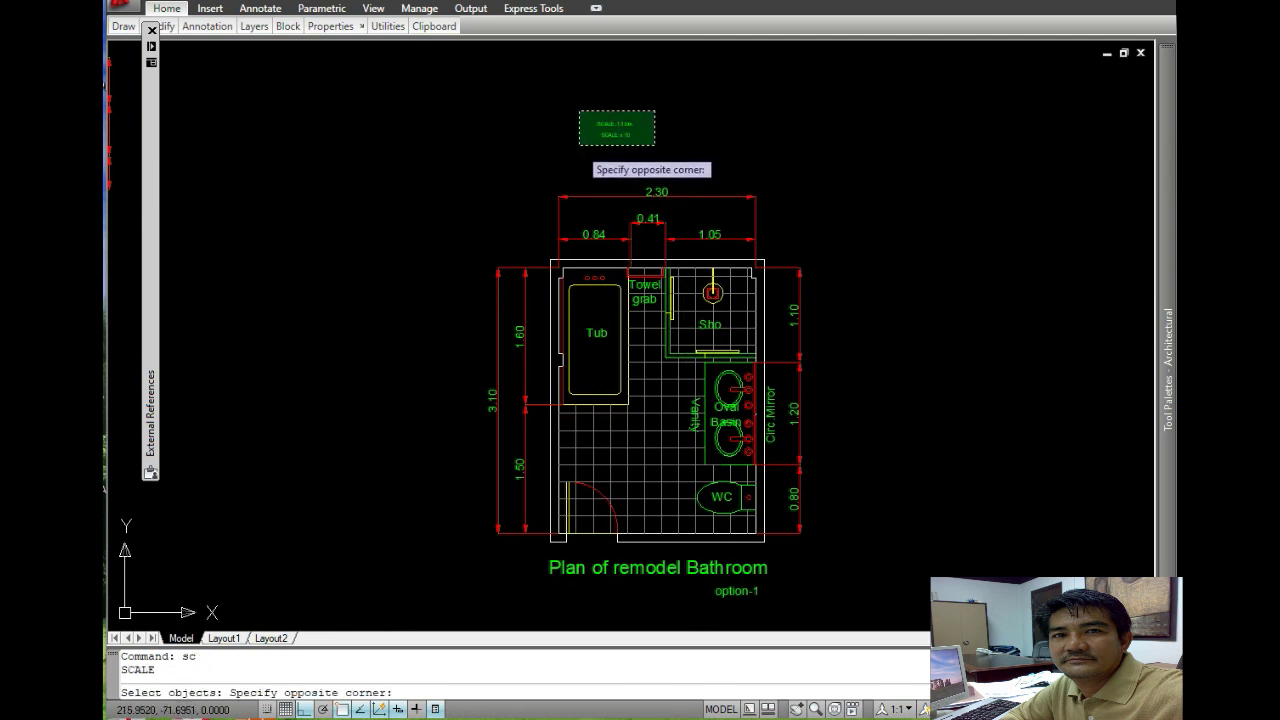
click(579, 145)
key(Return)
click(622, 155)
text(3)
key(Return)
- Move both SCALE labels down so they sit just above the bathroom plan
text(m)
key(Return)
click(696, 142)
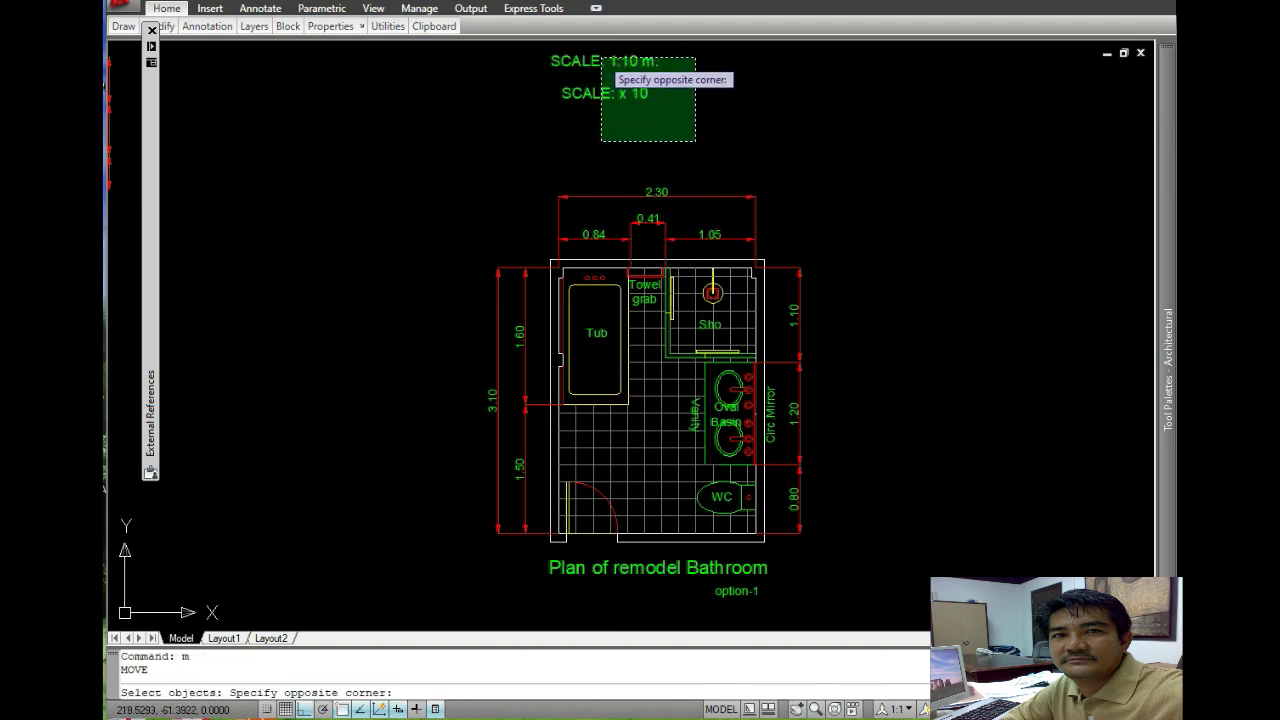
click(602, 58)
key(Return)
click(736, 80)
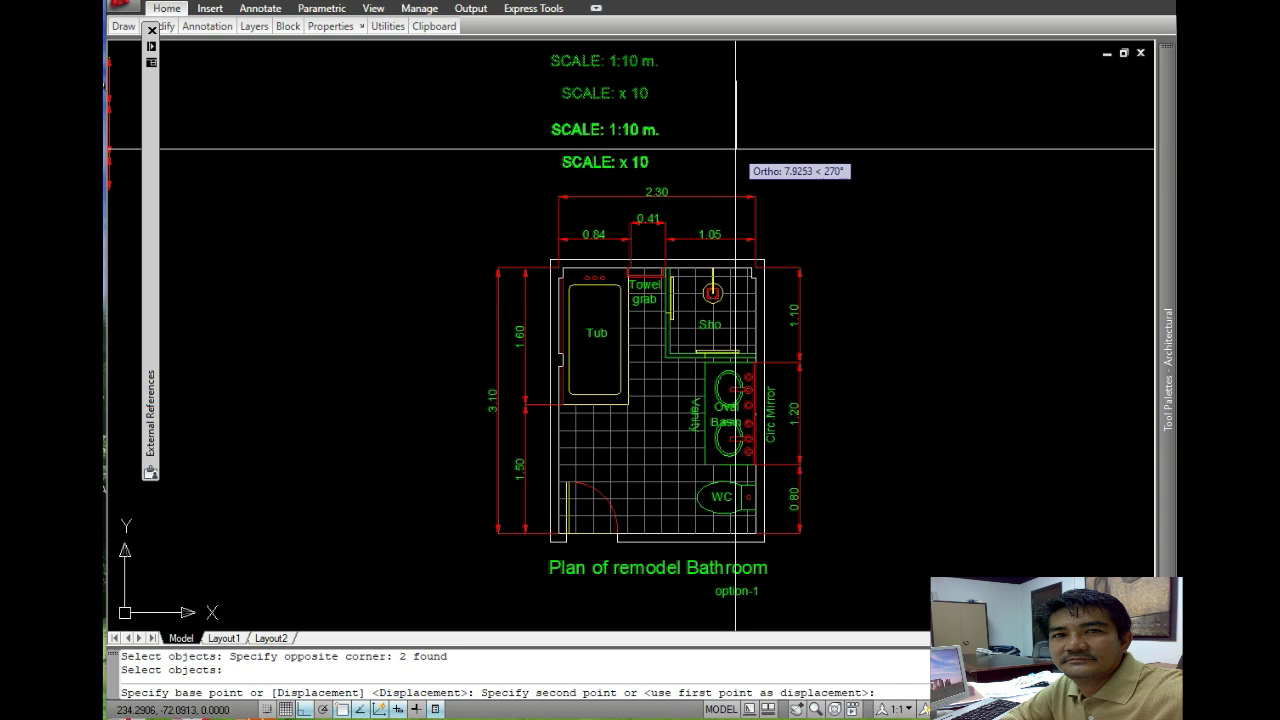
click(736, 149)
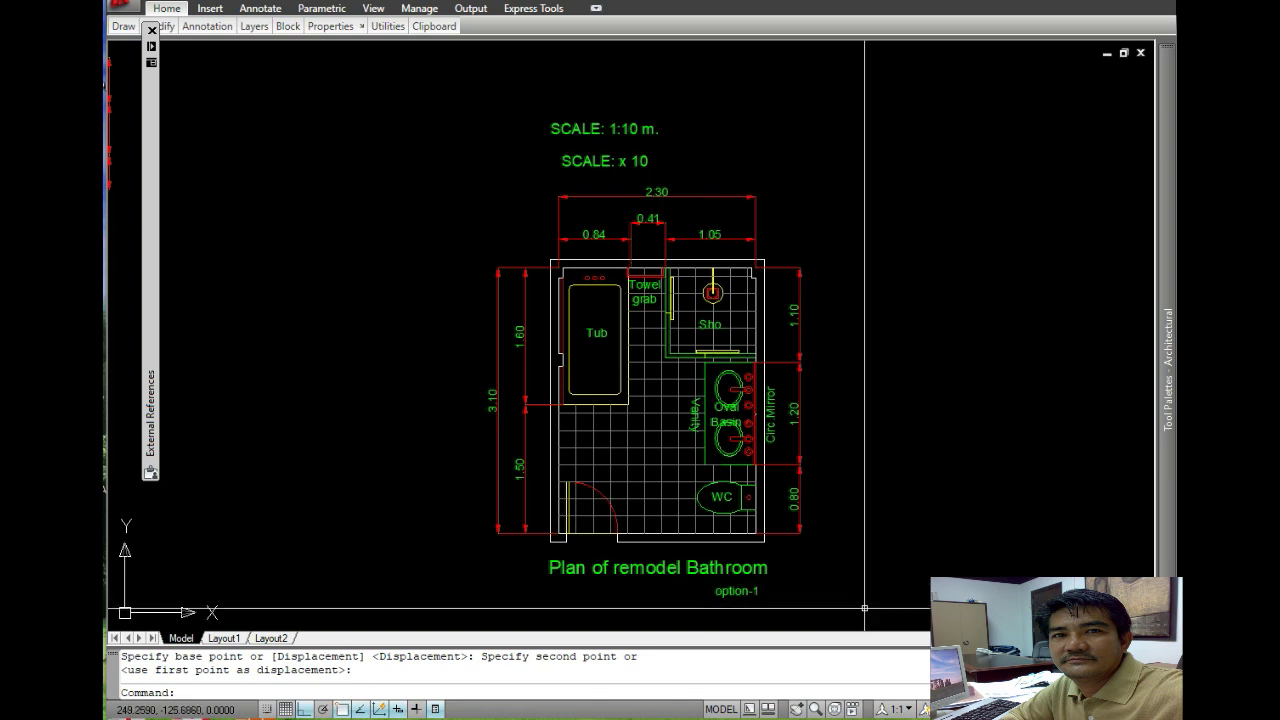
- Start a copy of the small 1:100 bathroom plan, window-selecting it and picking a base point
scroll(850, 515, down, 1)
scroll(837, 470, down, 5)
scroll(837, 473, down, 2)
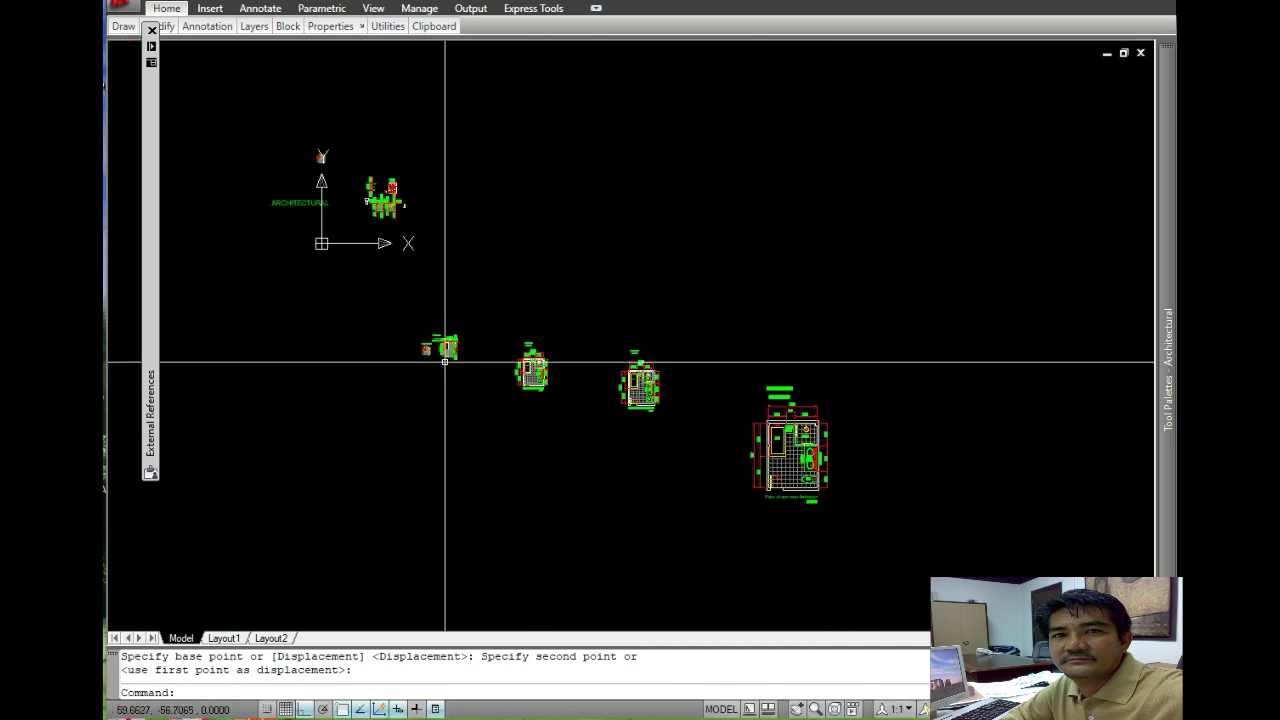
scroll(438, 352, up, 5)
scroll(430, 346, up, 4)
scroll(429, 344, up, 4)
scroll(428, 341, up, 3)
text(c)
key(Return)
click(497, 316)
click(276, 560)
key(Return)
click(349, 457)
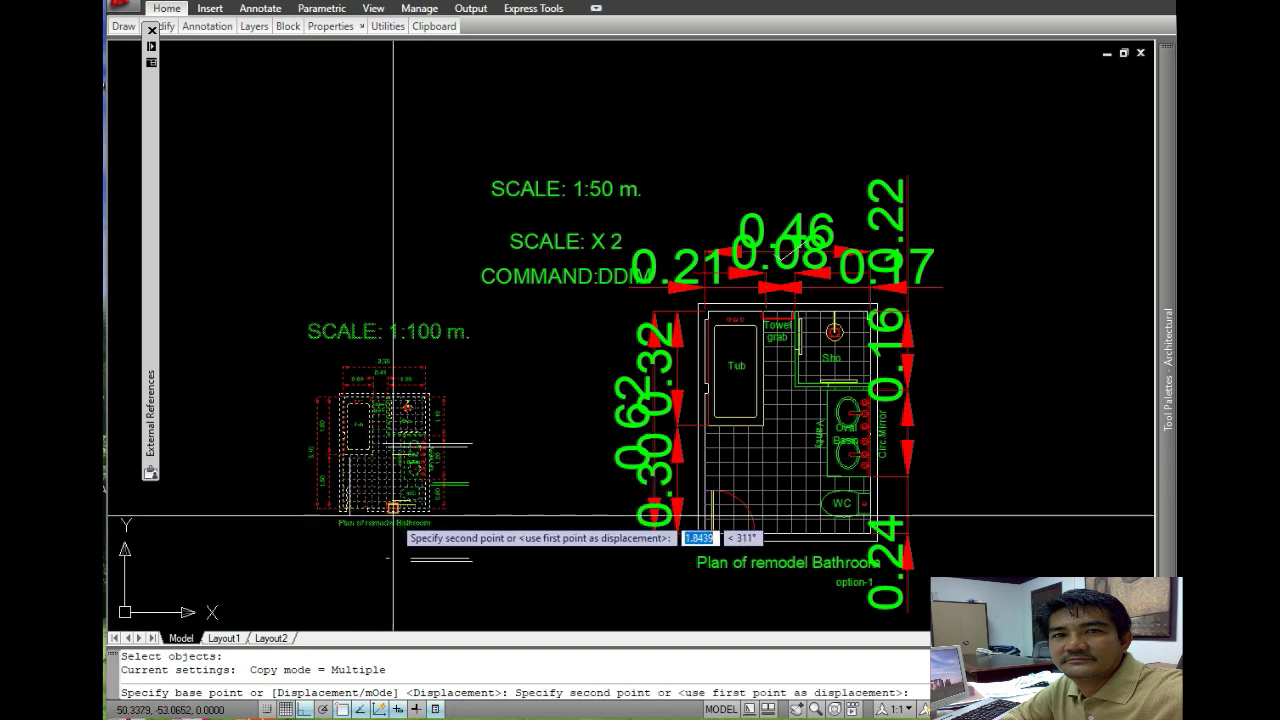
- Place the 1:100 plan copy in the empty space right of the 1:10 plan
scroll(414, 534, down, 3)
scroll(757, 550, down, 3)
scroll(757, 520, up, 2)
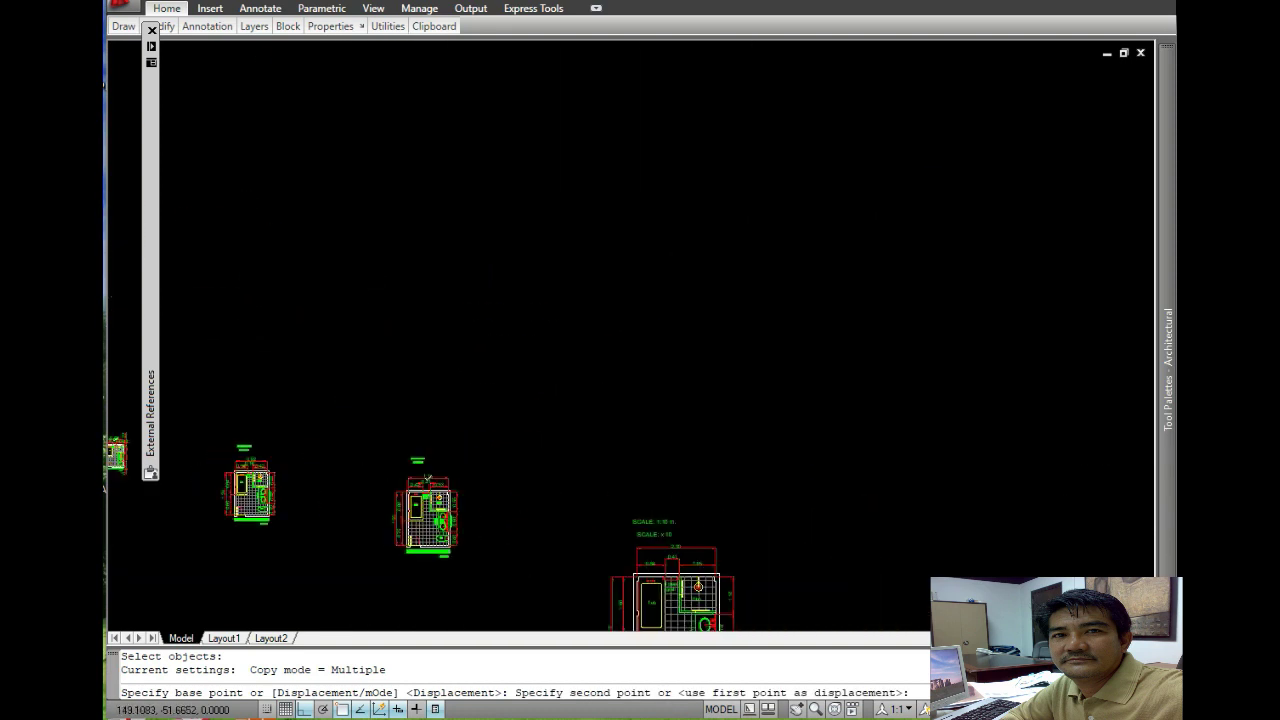
scroll(757, 520, up, 2)
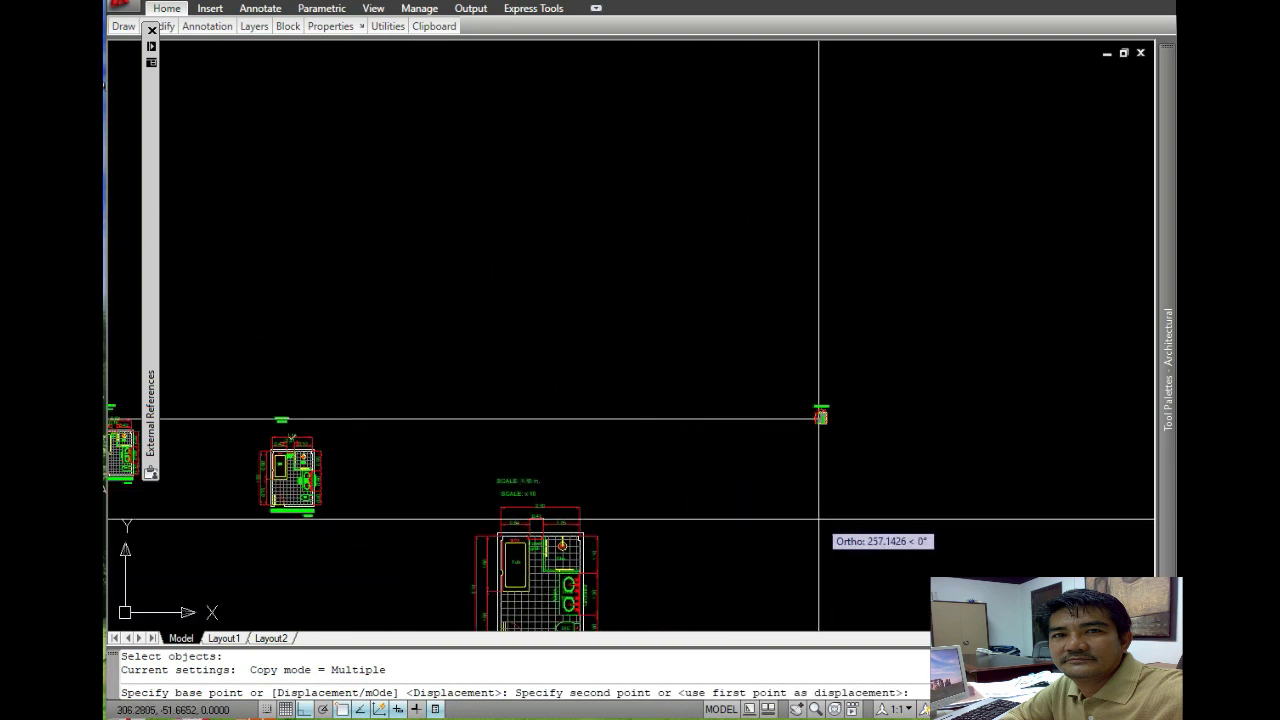
middle_drag(843, 534, 728, 380)
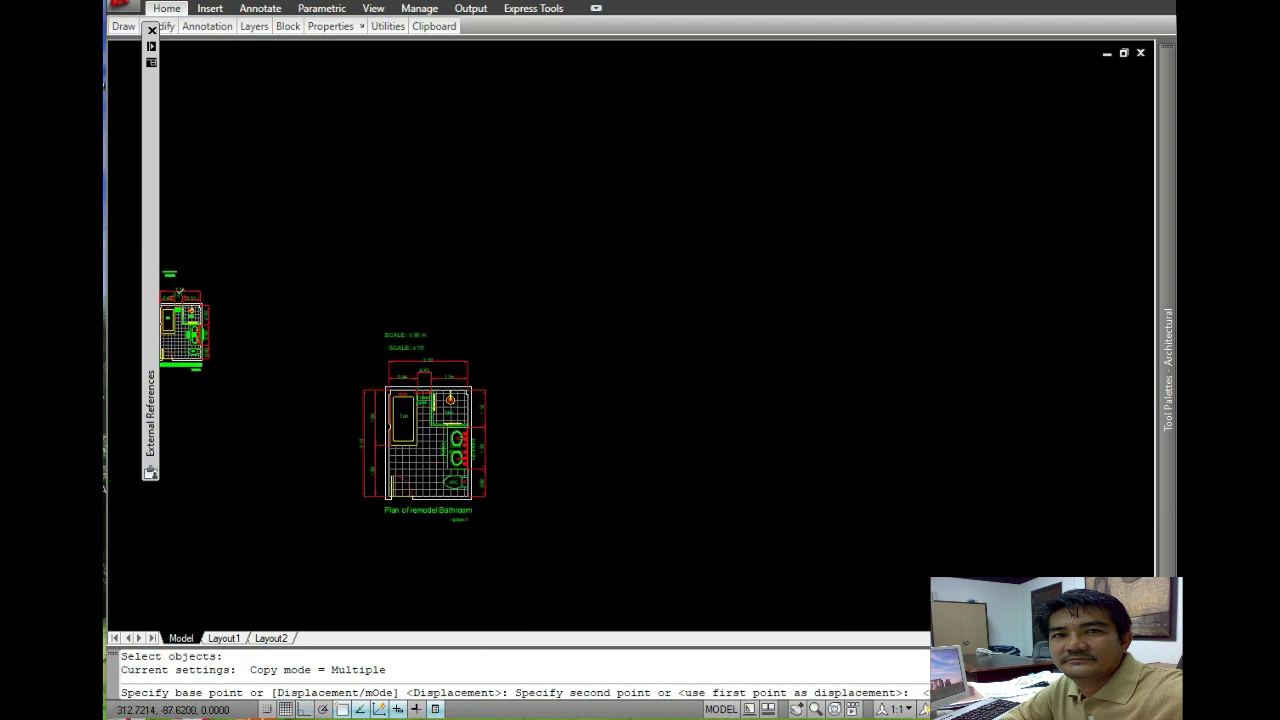
key(F8)
click(702, 423)
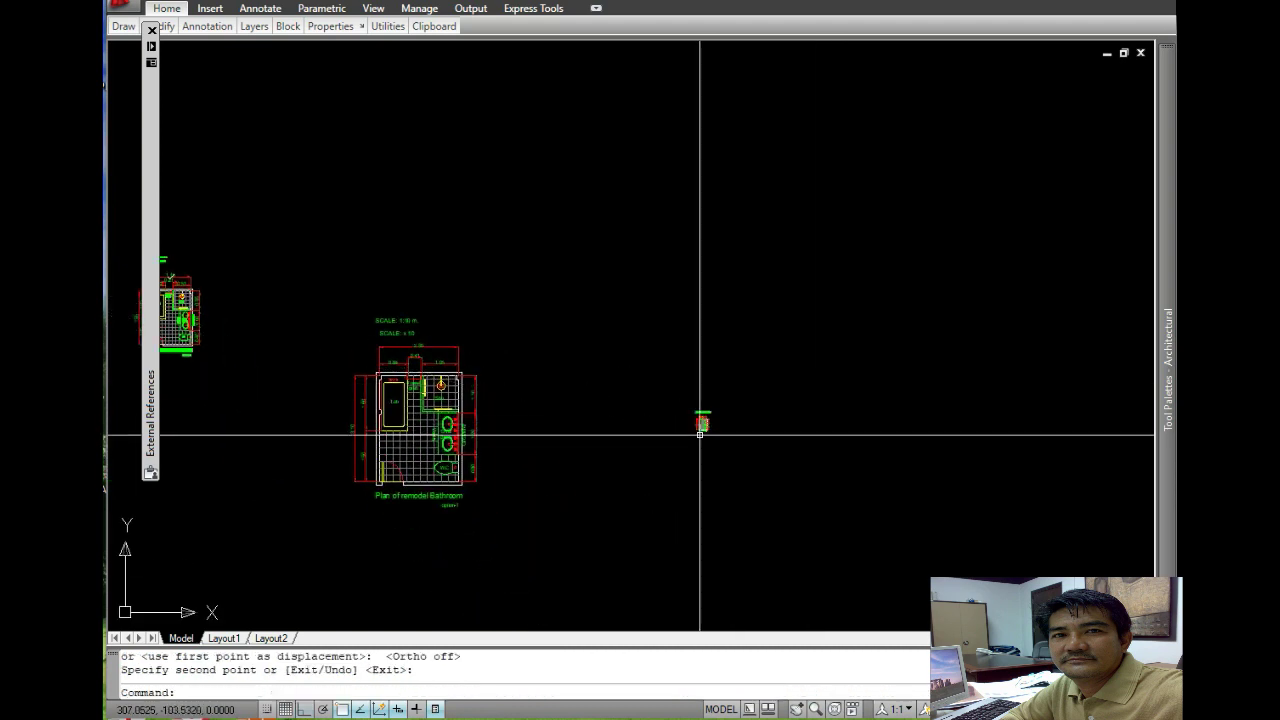
scroll(700, 435, up, 2)
- Move the copied 1:100 plan straight down with Ortho, well below its 'SCALE: 1:100 m.' label
scroll(700, 430, up, 3)
scroll(705, 426, up, 3)
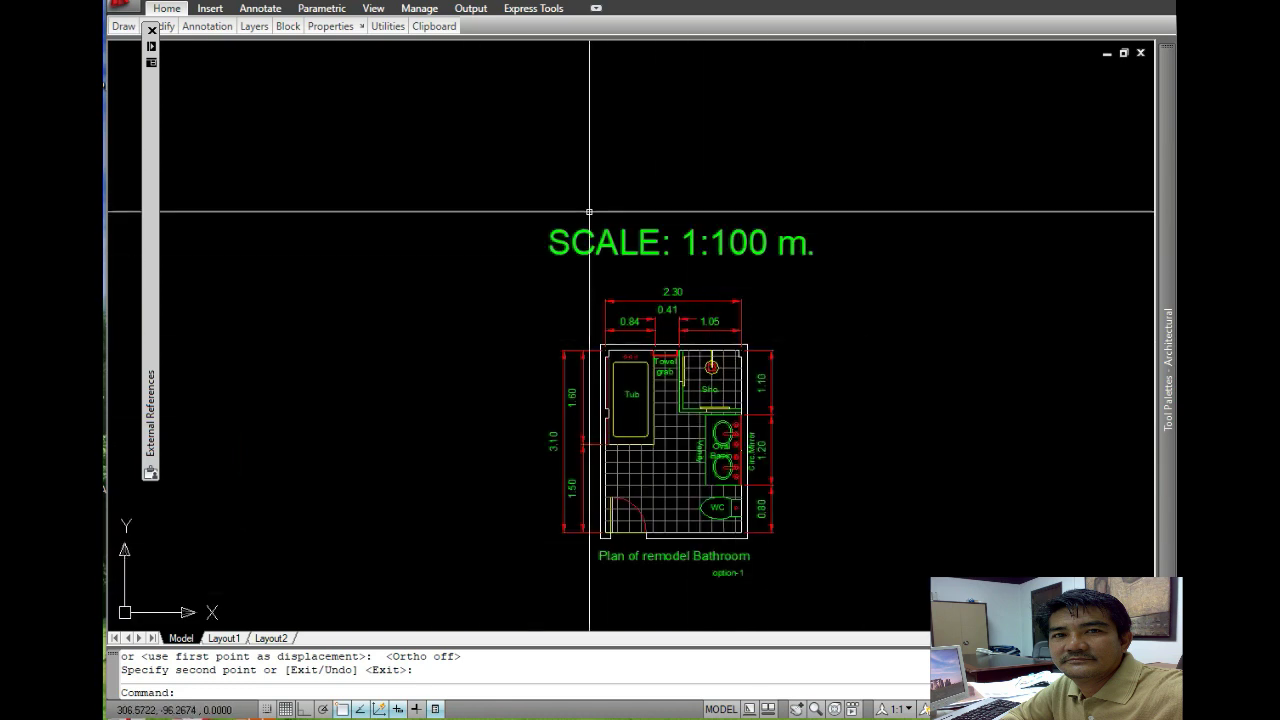
text(m)
key(Return)
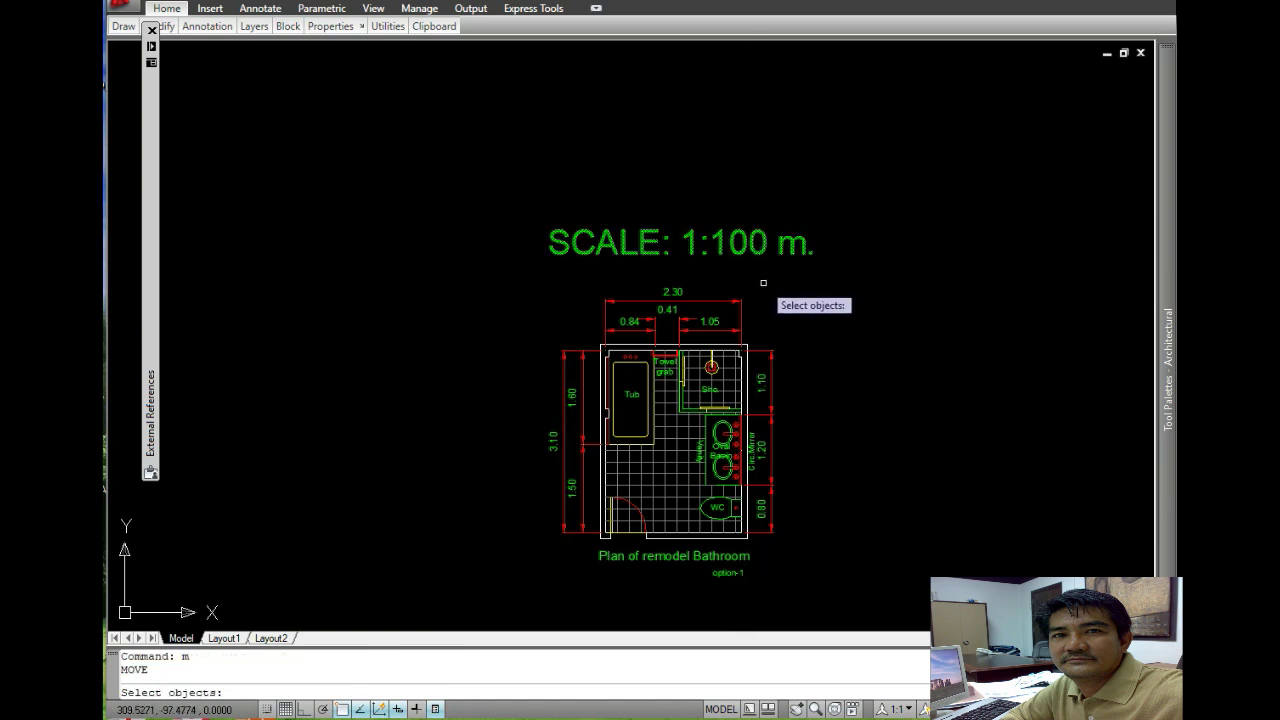
click(806, 288)
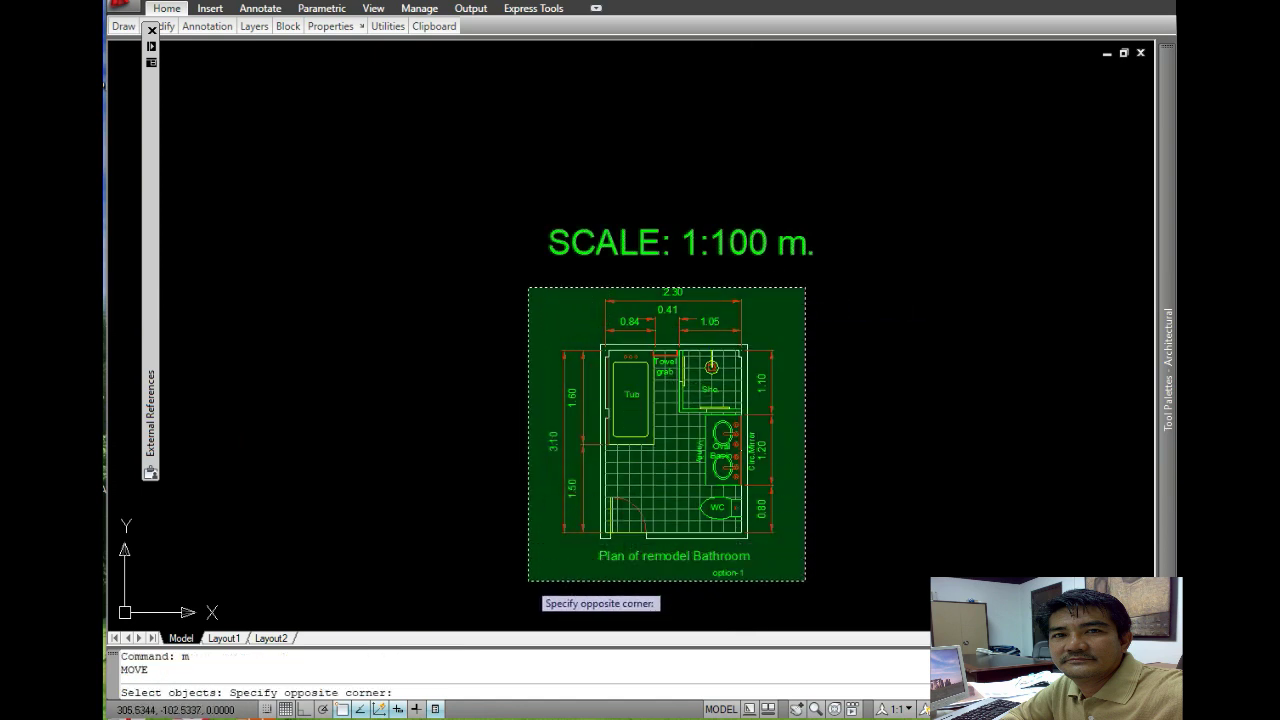
click(528, 581)
key(Return)
click(821, 351)
scroll(823, 363, down, 2)
scroll(826, 390, down, 4)
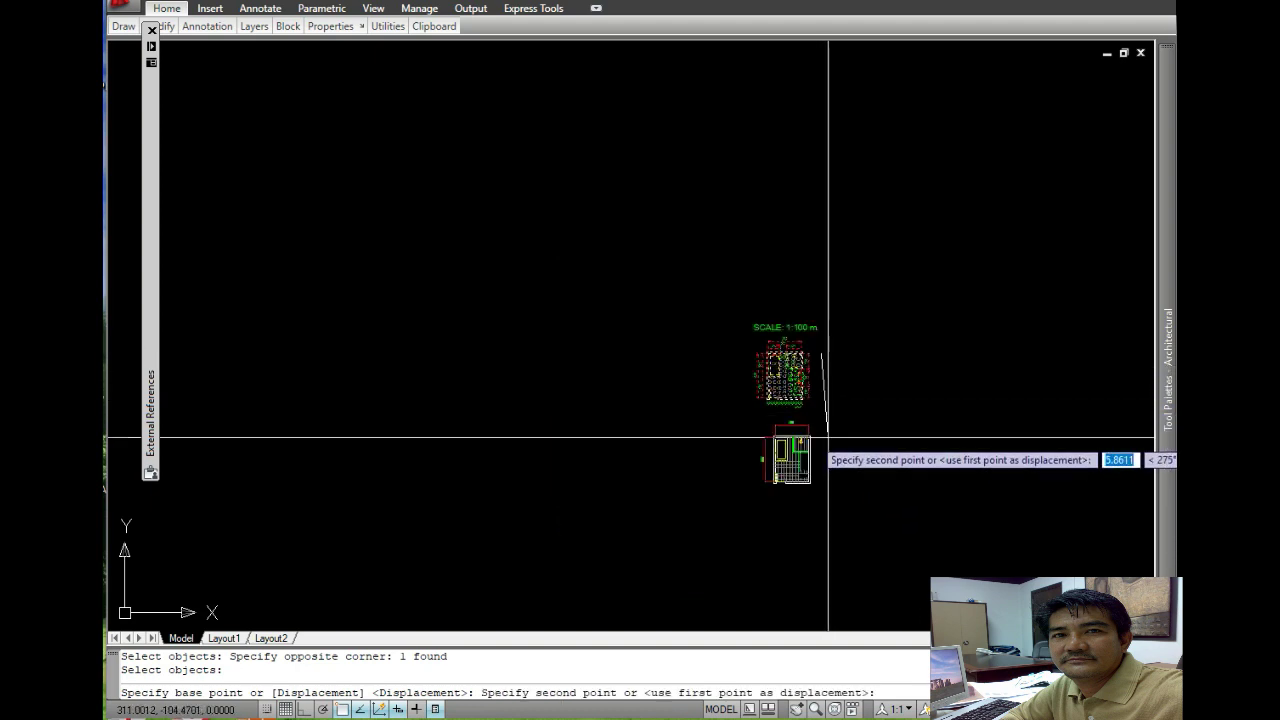
key(F8)
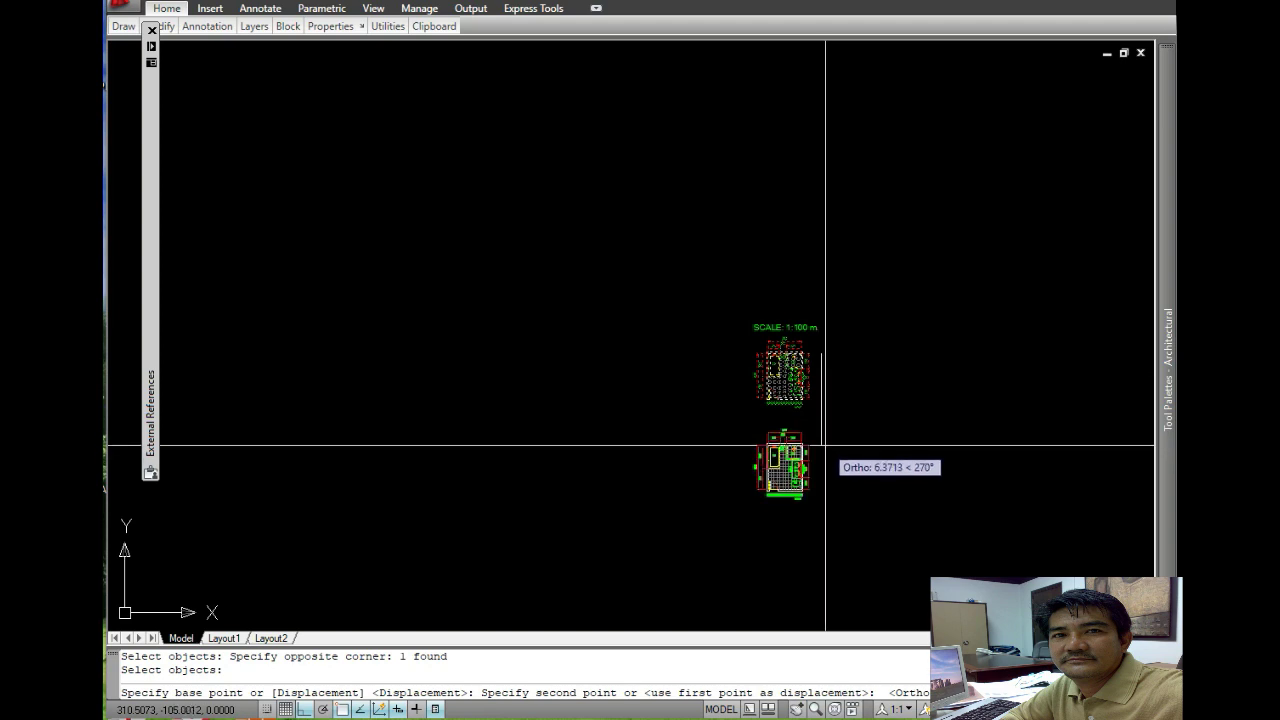
click(825, 445)
mouse_move(826, 443)
middle_down()
mouse_move(708, 364)
mouse_move(666, 357)
middle_up()
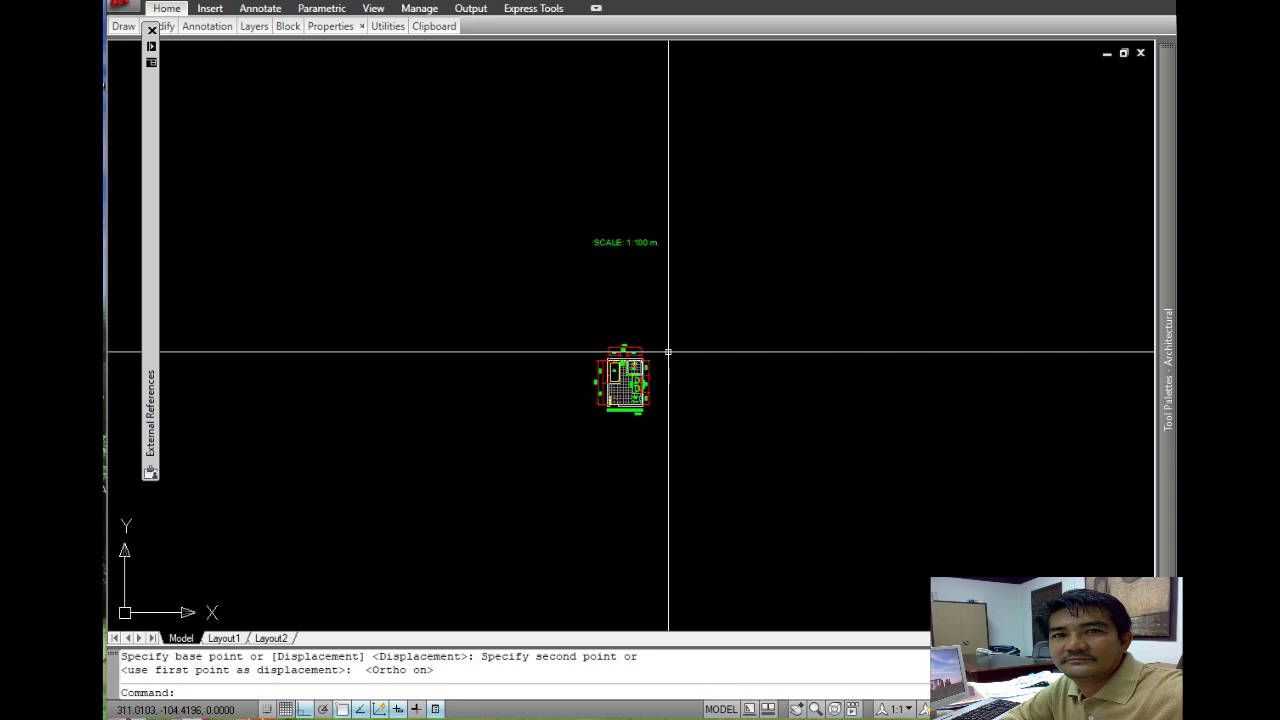
scroll(677, 280, up, 3)
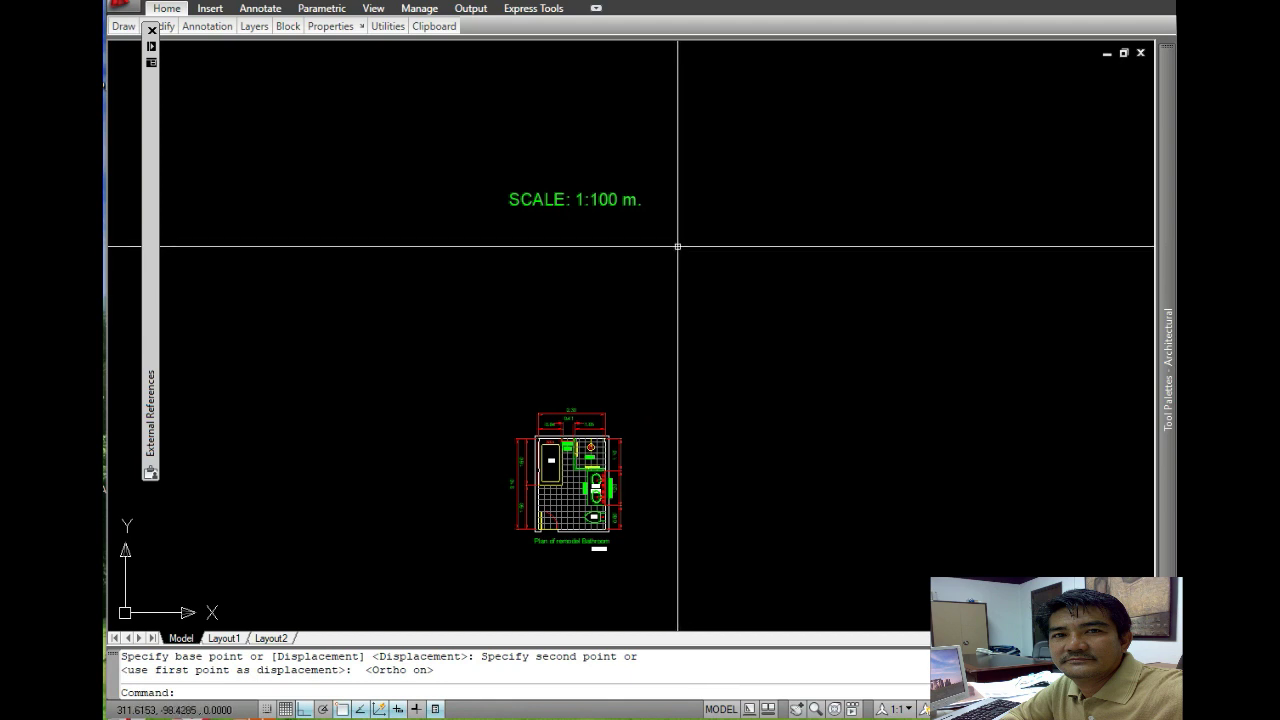
- Undo the last pan and zoom onto the plan beneath the 'SCALE: 1:40 m.' label
key(ctrl+z)
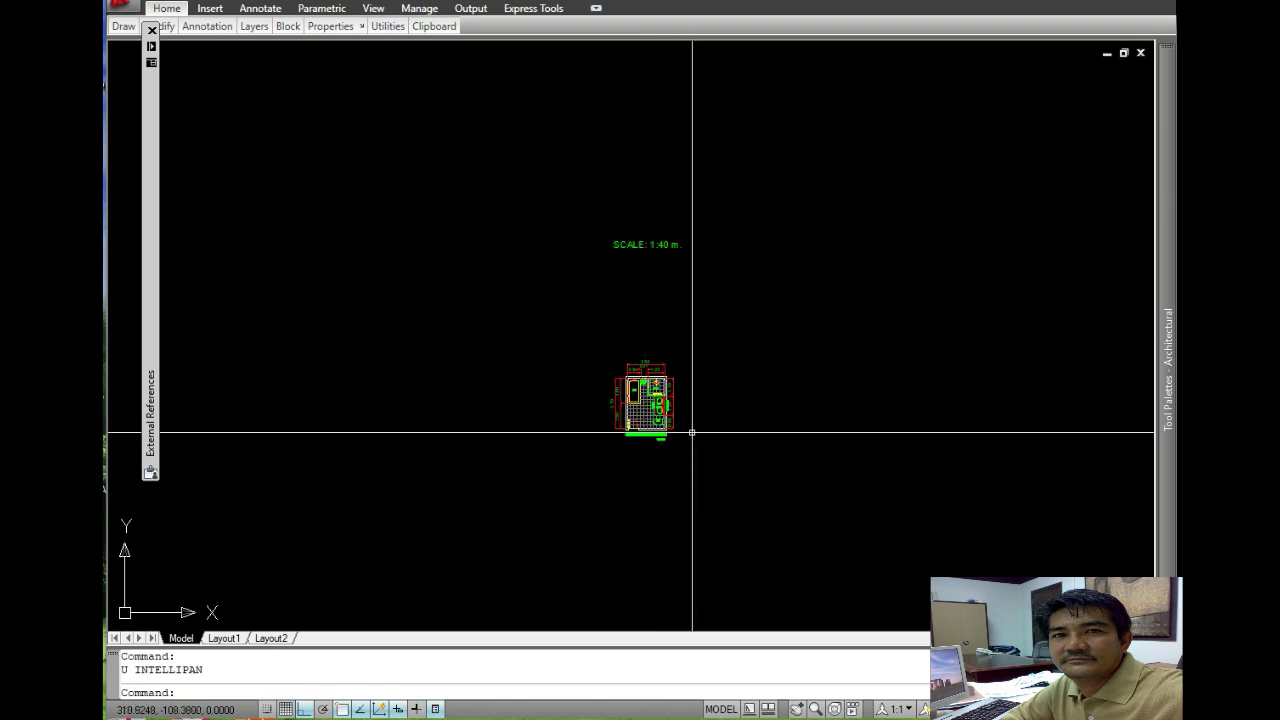
scroll(654, 366, up, 3)
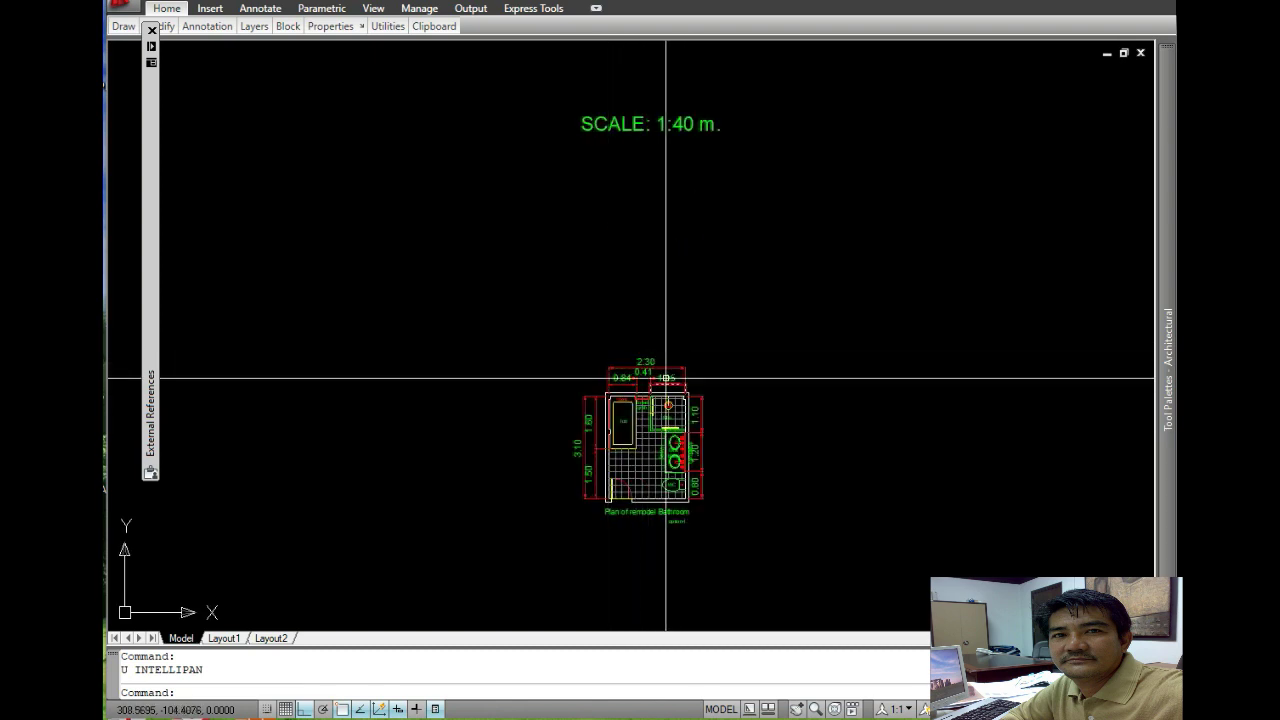
scroll(666, 379, down, 2)
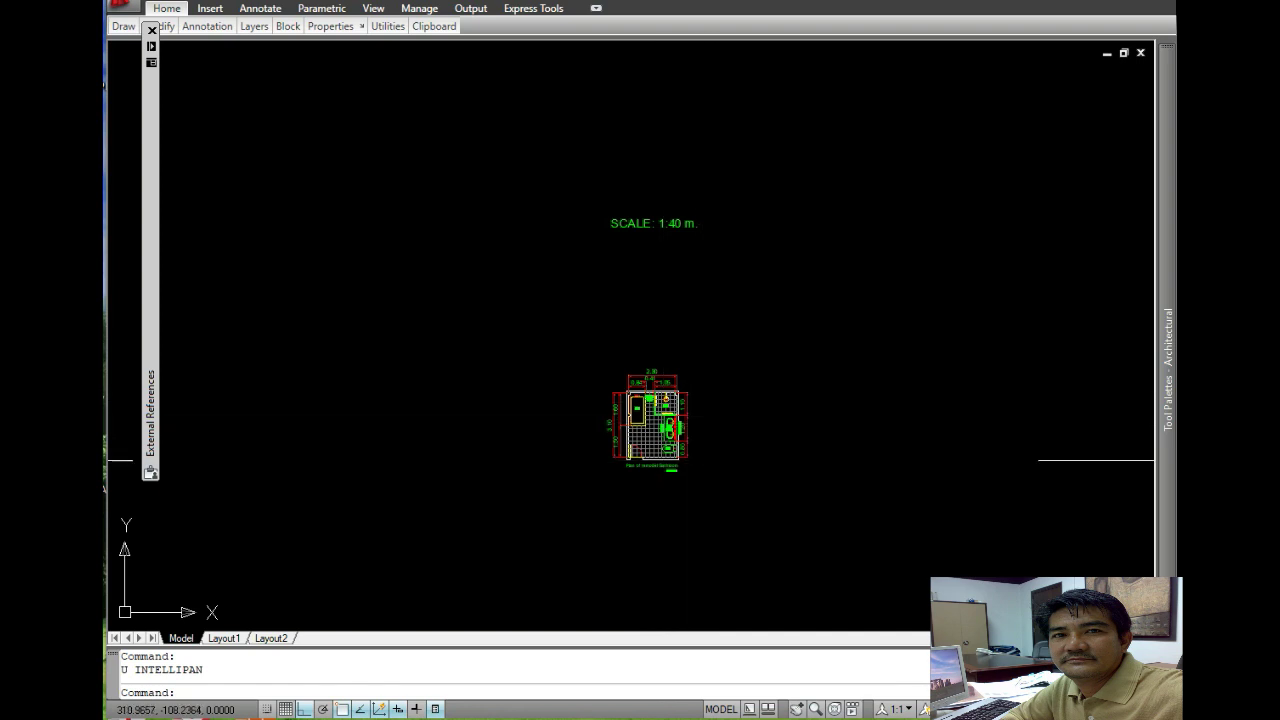
- Scale the 1:40 bathroom plan by 1.666 using a base point at its bottom
text(sc)
key(Return)
click(726, 353)
click(584, 507)
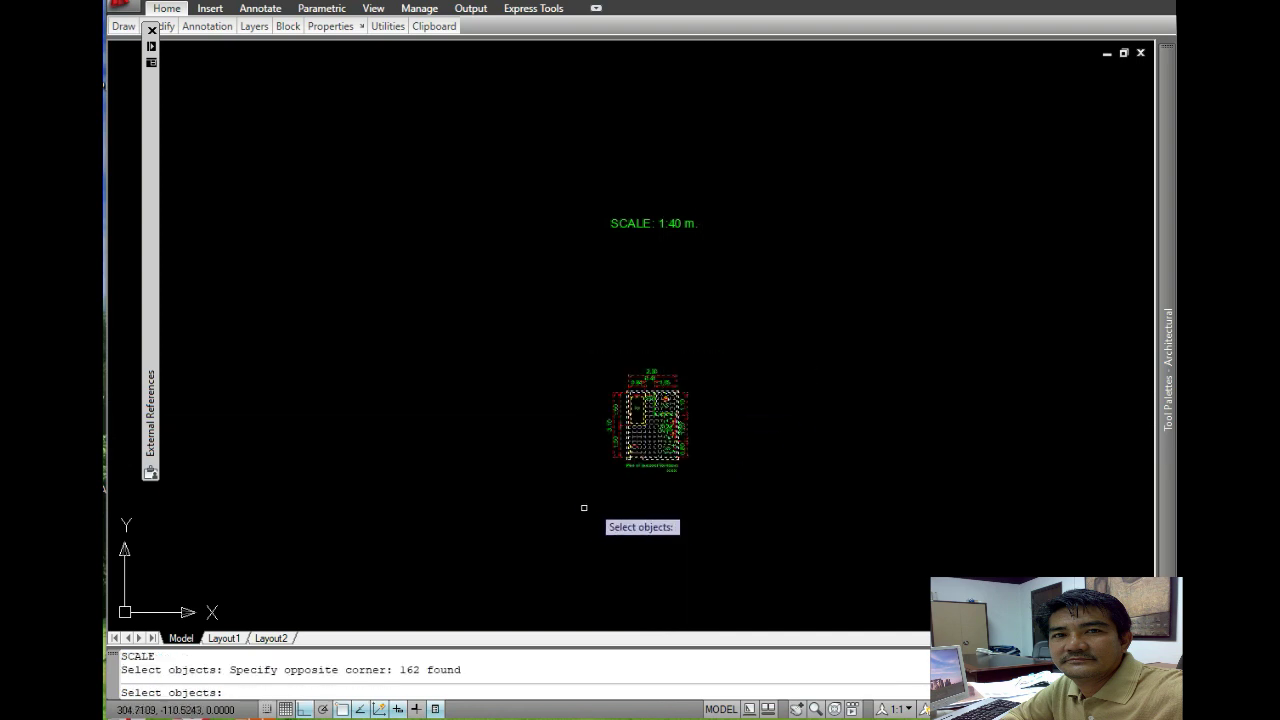
key(Return)
click(649, 457)
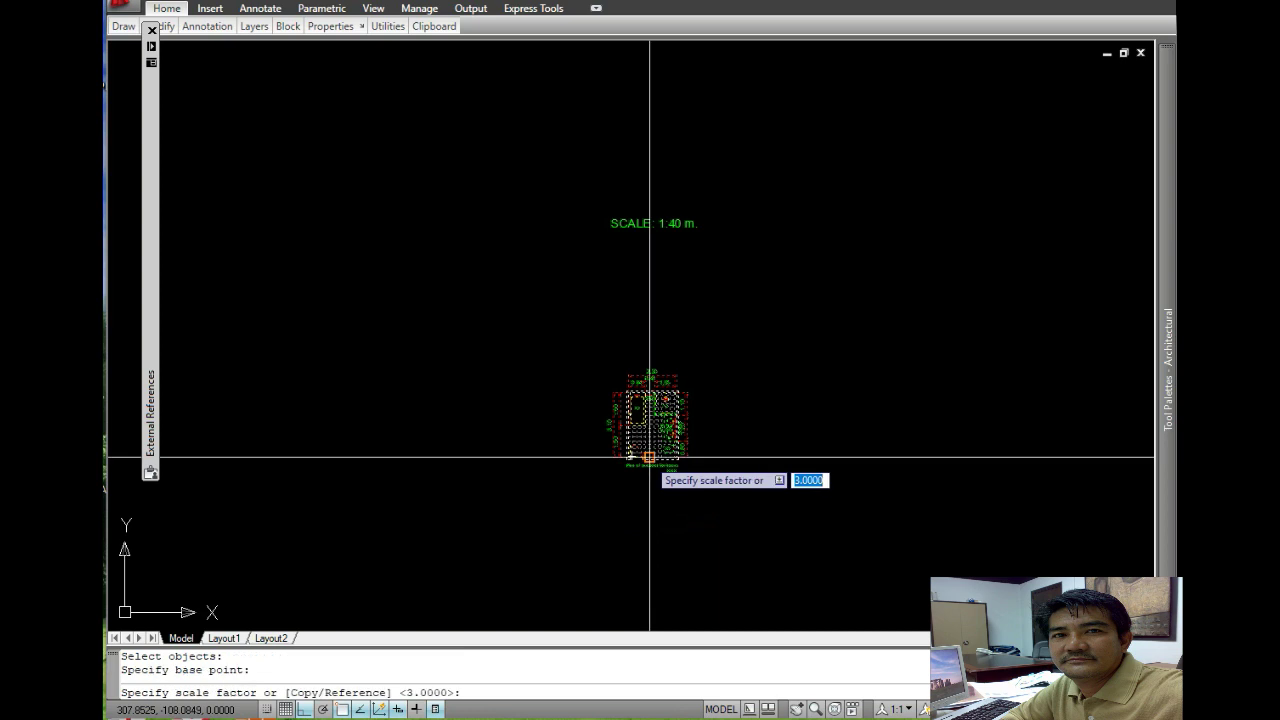
text(1)
key(BackSpace)
text(6)
key(Tab)
key(Right)
key(Return)
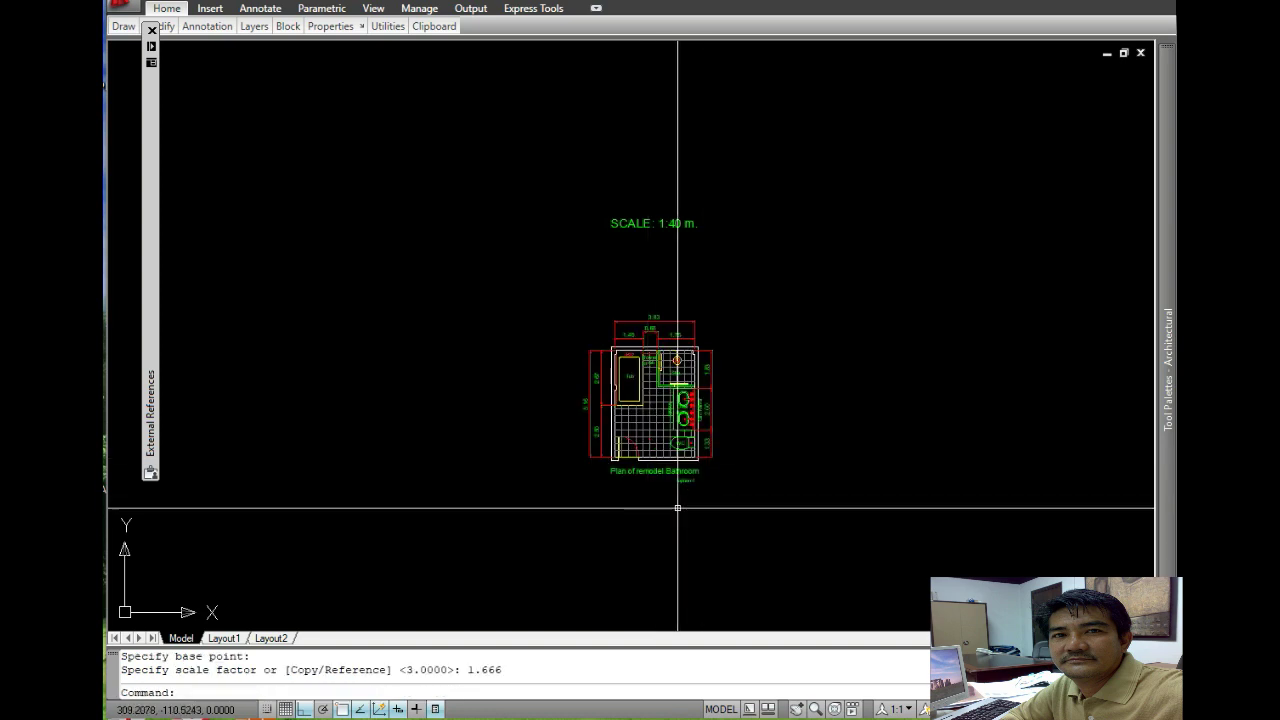
scroll(718, 456, up, 2)
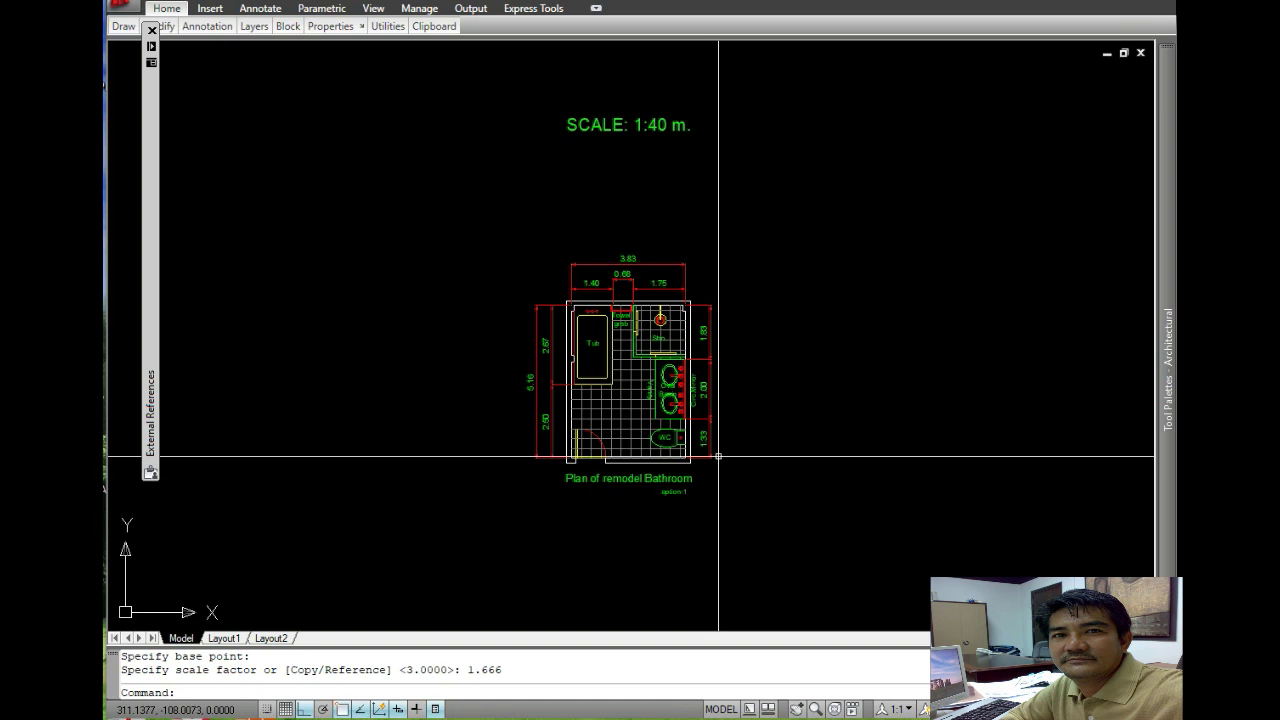